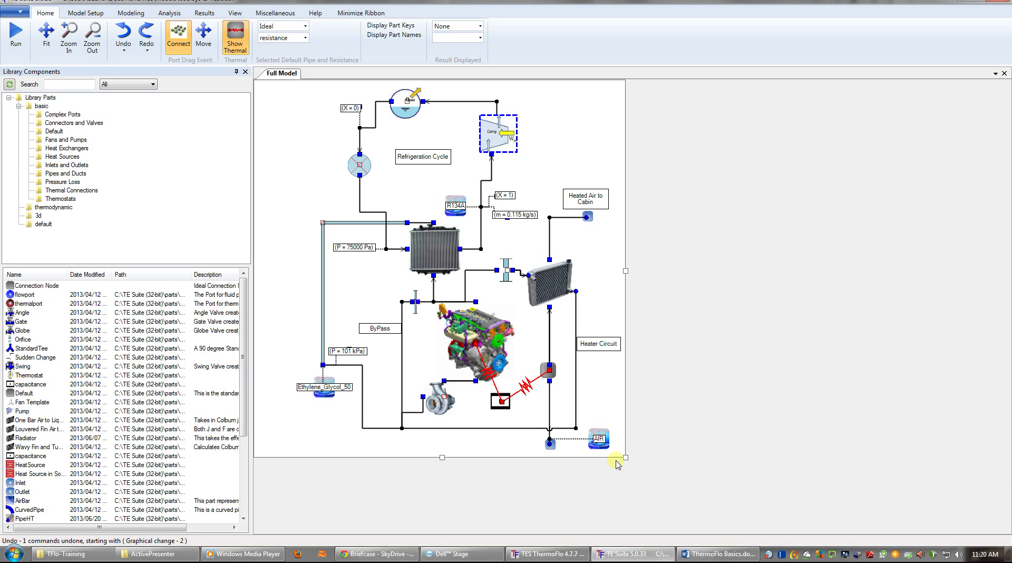
# Open the AIR boundary's fluid settings and list User Fluids: Air, Ethylene_Glycol_50, H2o, R134a
pyautogui.click(600, 439)
pyautogui.doubleClick(599, 440)
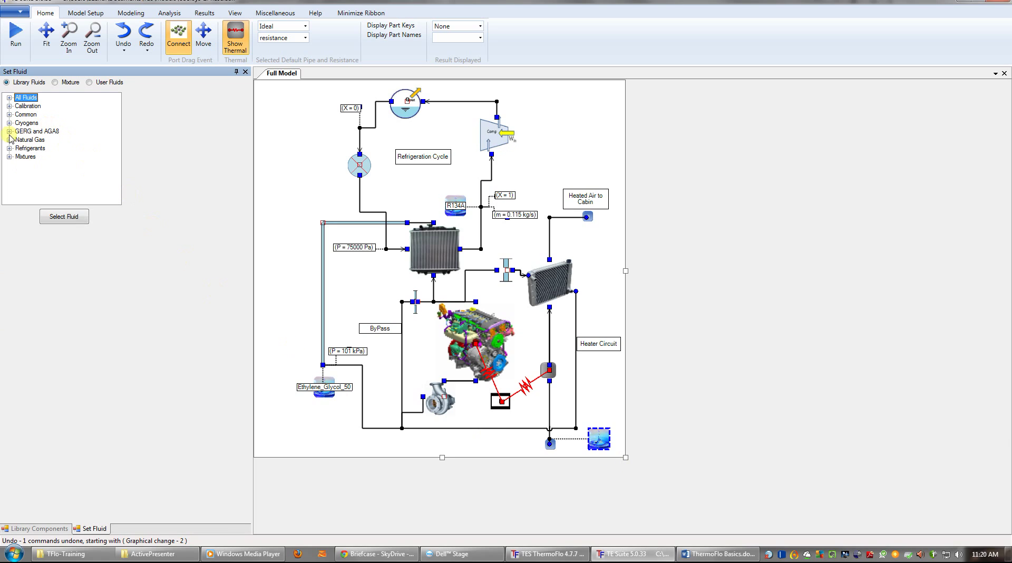
pyautogui.click(9, 98)
pyautogui.scroll(-3, 8, 150)
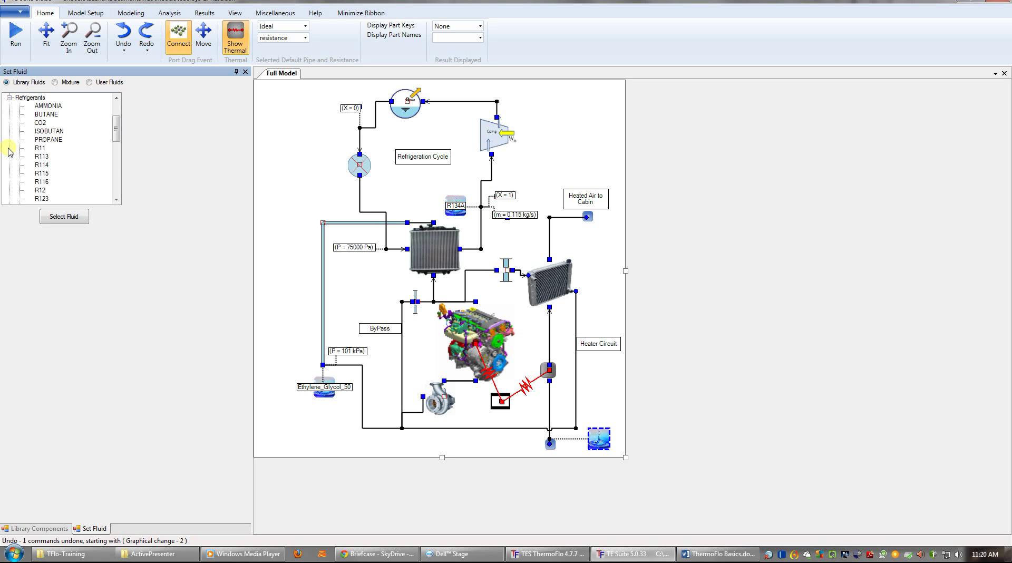
pyautogui.click(12, 98)
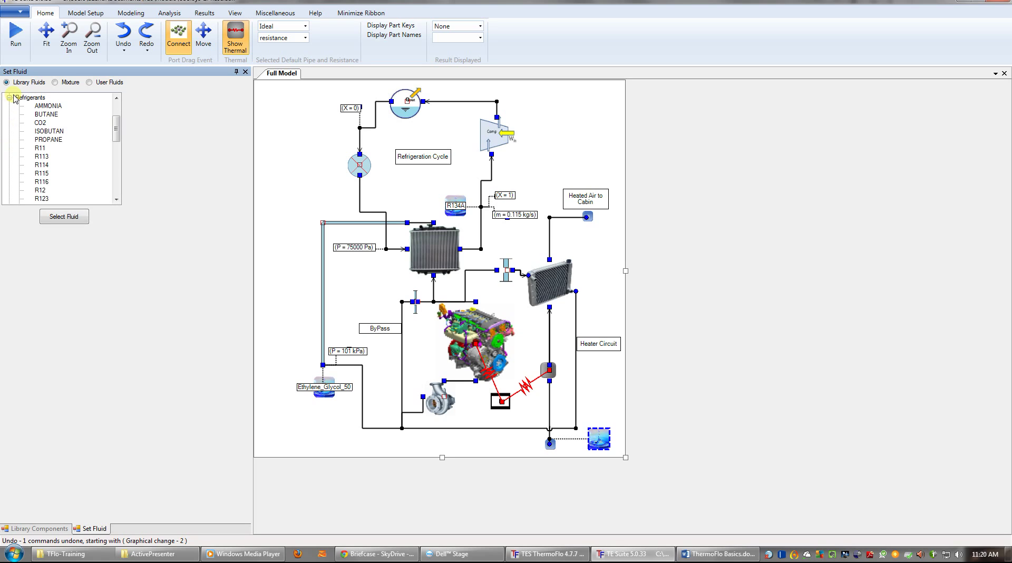
pyautogui.click(89, 83)
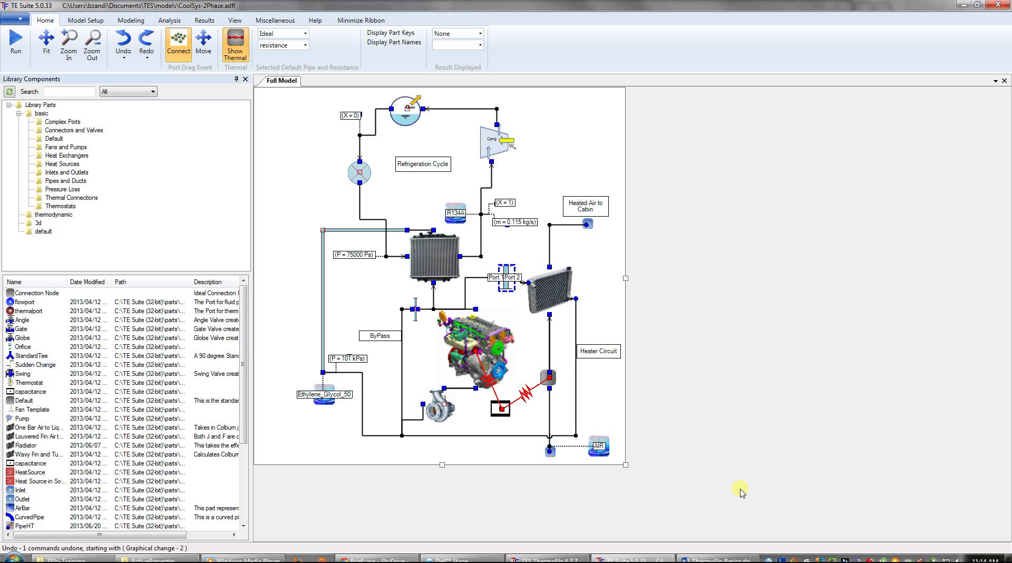
# Select the engine part in the cooling network model
pyautogui.click(496, 360)
pyautogui.doubleClick(494, 149)
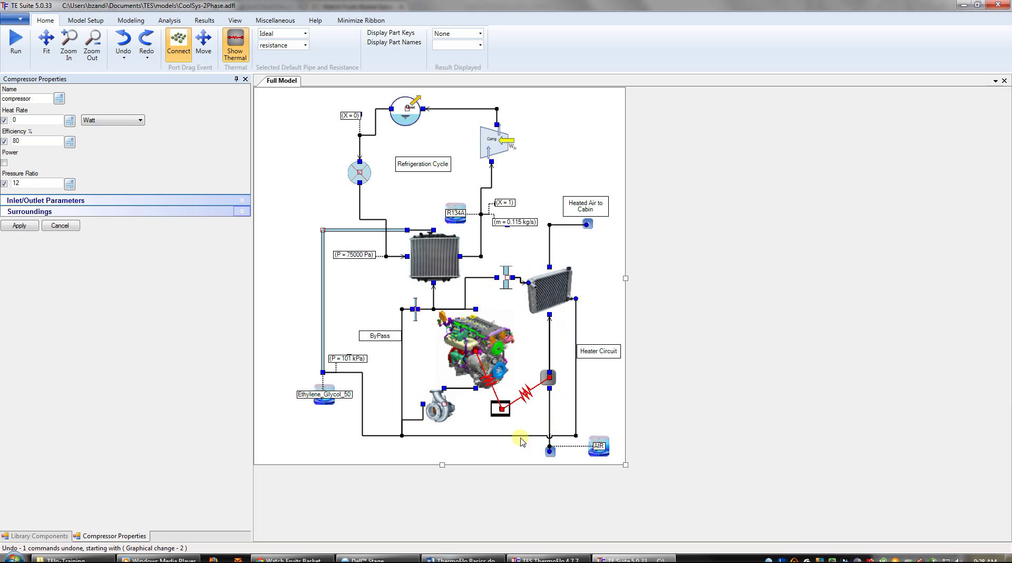
pyautogui.click(387, 231)
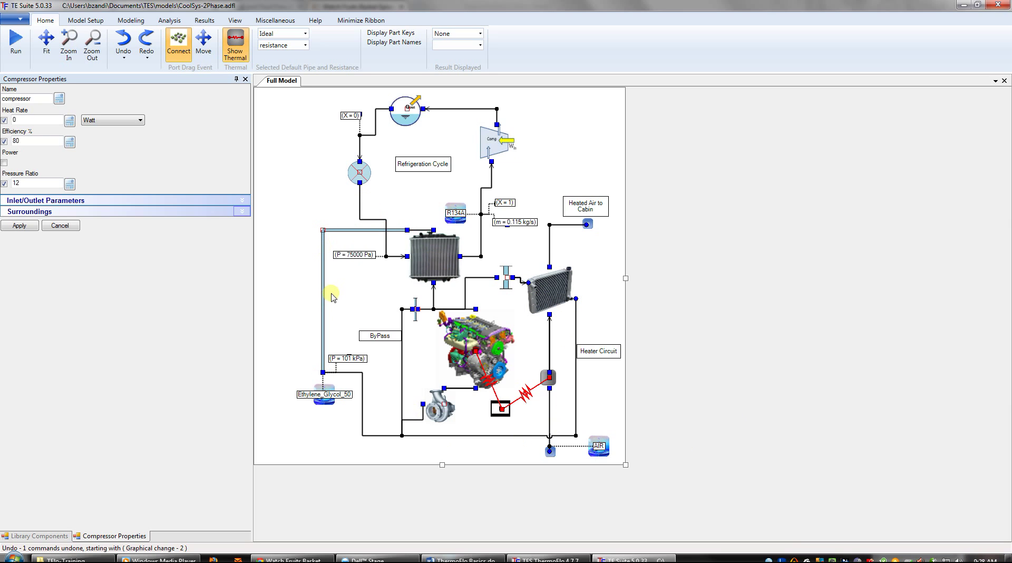
pyautogui.click(430, 273)
pyautogui.click(508, 288)
pyautogui.click(445, 417)
pyautogui.click(476, 395)
pyautogui.moveTo(477, 398)
pyautogui.mouseDown()
pyautogui.moveTo(324, 375)
pyautogui.moveTo(422, 407)
pyautogui.moveTo(427, 432)
pyautogui.mouseUp()
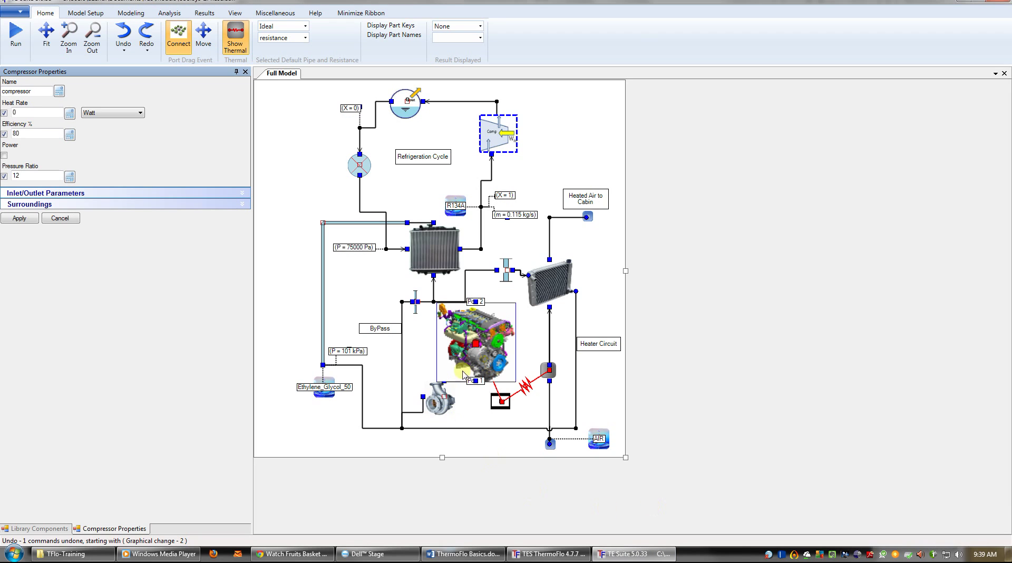
# Close Compressor Properties and browse the Heat Exchangers library parts, such as Radiator and Louvered Fin
pyautogui.click(245, 72)
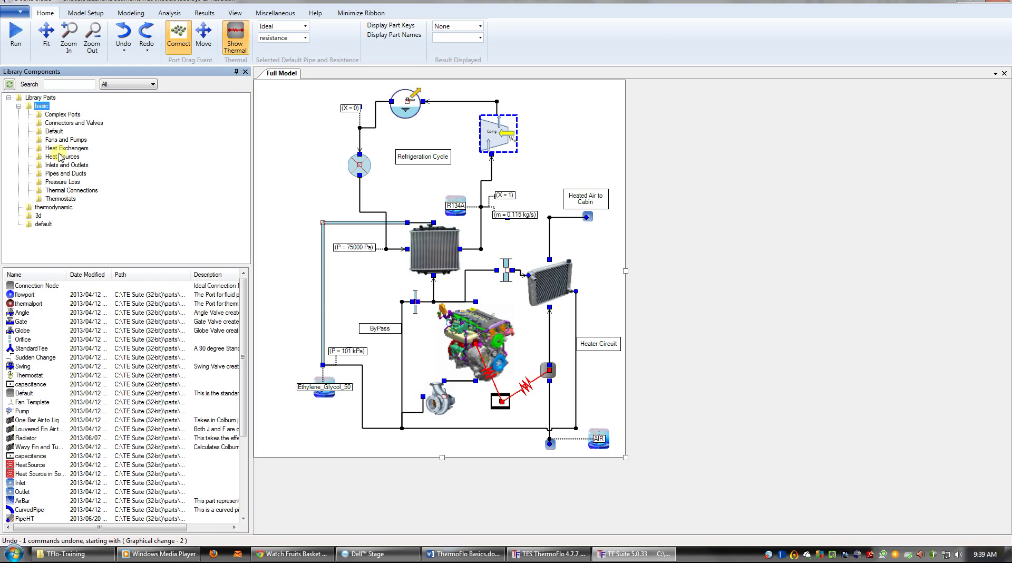
pyautogui.click(60, 157)
pyautogui.click(60, 149)
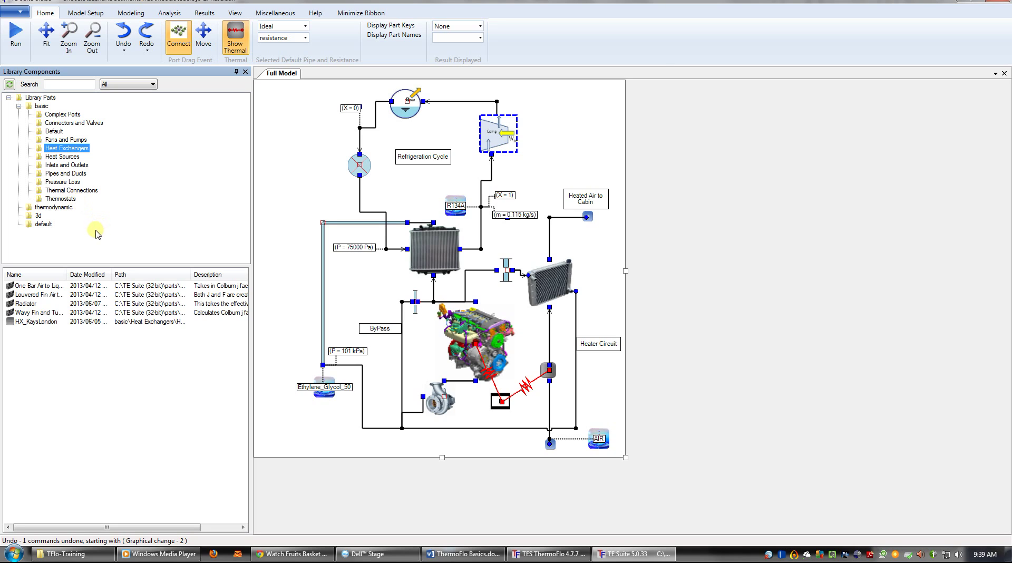
pyautogui.rightClick(29, 295)
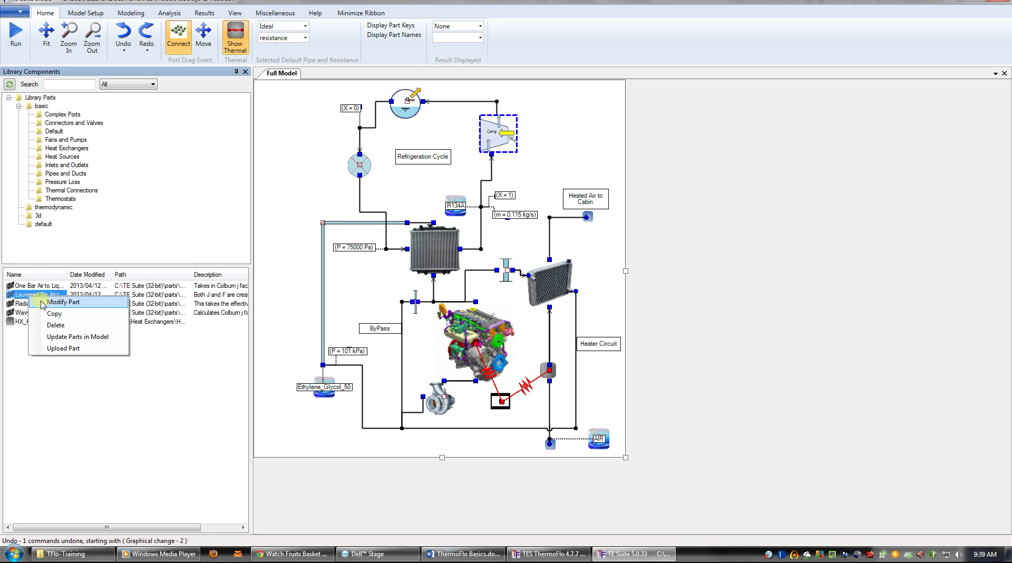
pyautogui.click(19, 294)
pyautogui.click(276, 331)
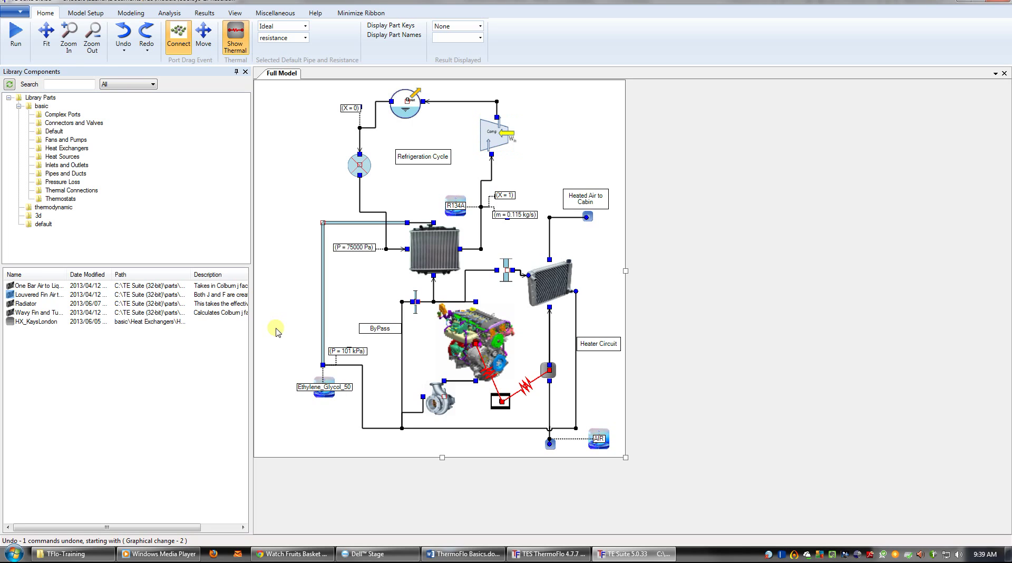
pyautogui.moveTo(439, 400)
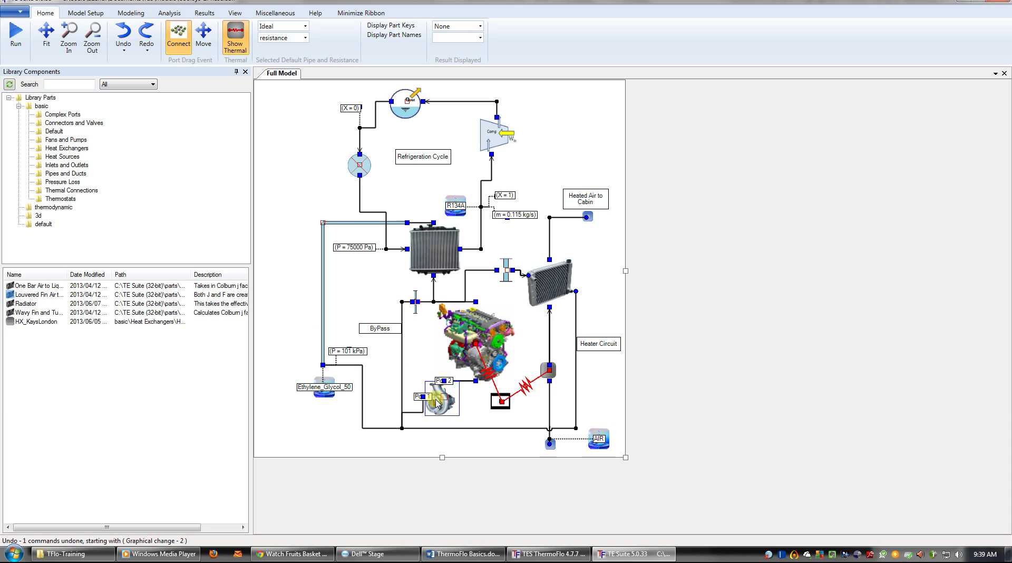
pyautogui.doubleClick(436, 403)
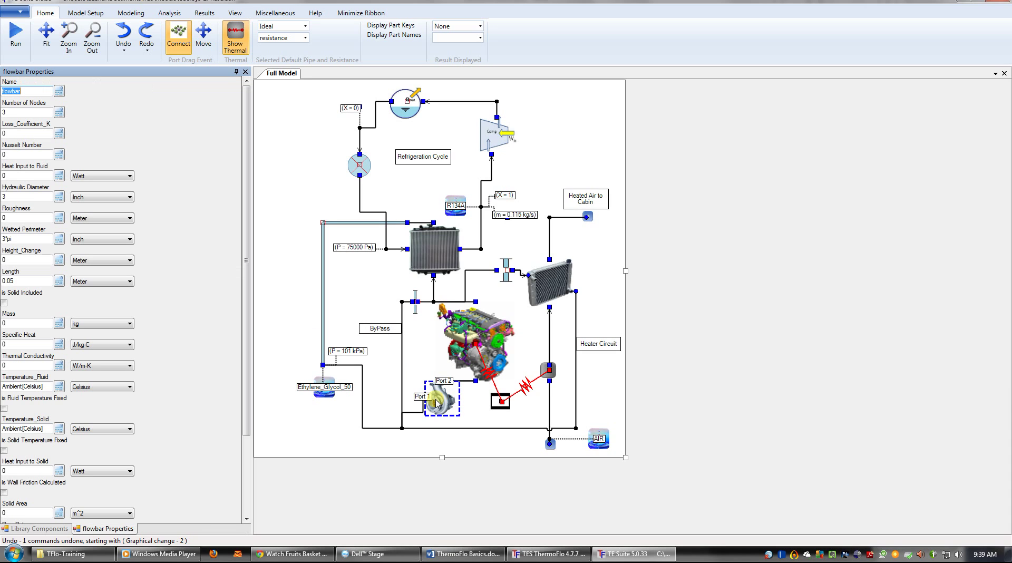
pyautogui.click(246, 73)
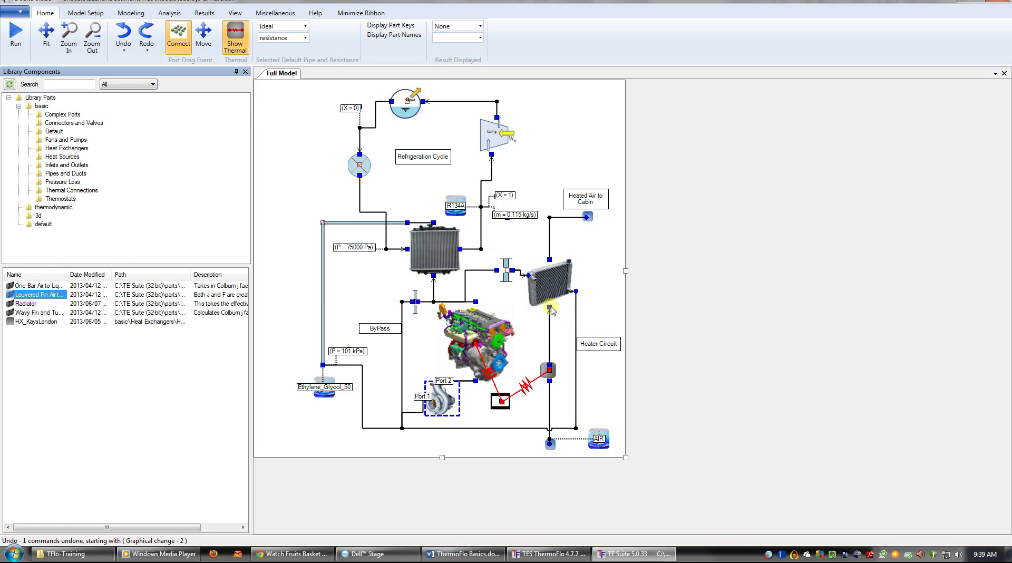
pyautogui.moveTo(476, 340)
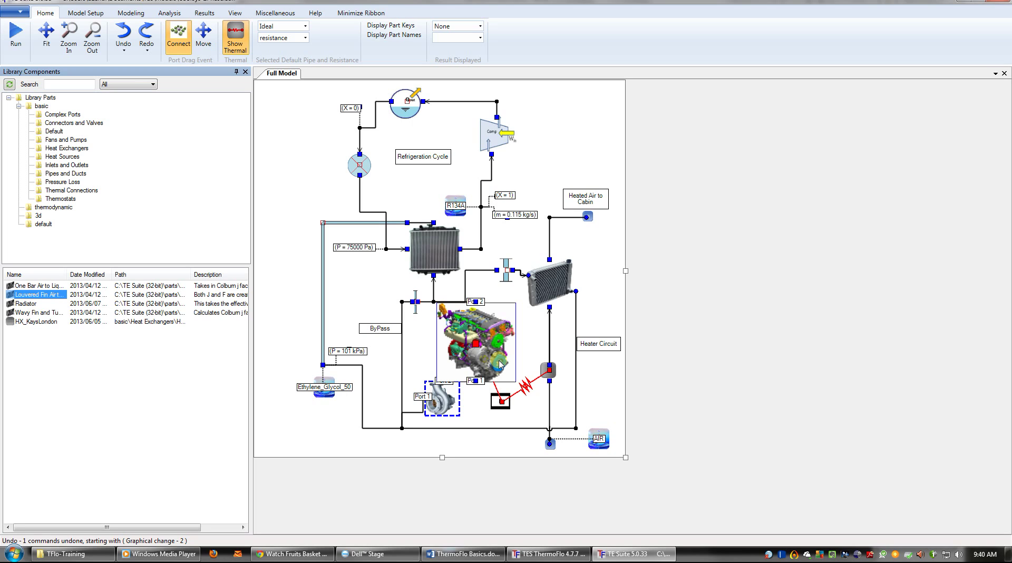
# Open the heater-circuit heat exchanger's detailed model, then close it back to the full model
pyautogui.rightClick(543, 291)
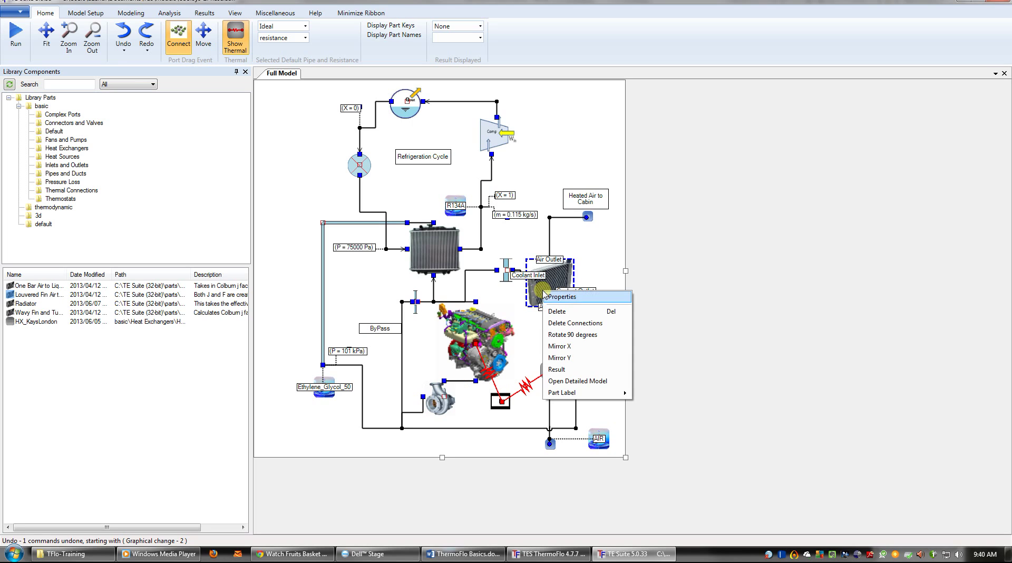
pyautogui.click(579, 381)
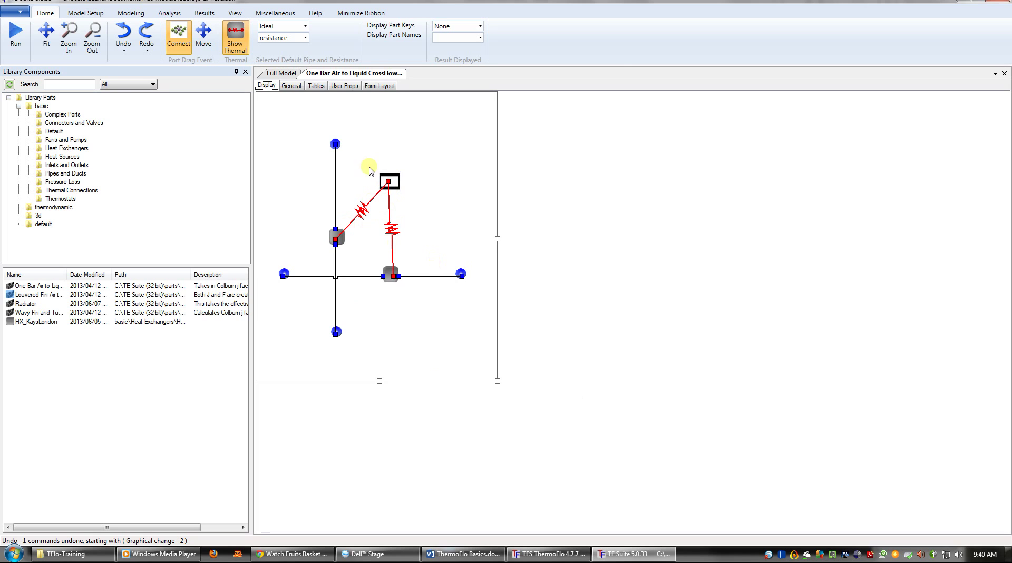
pyautogui.middleClick(371, 74)
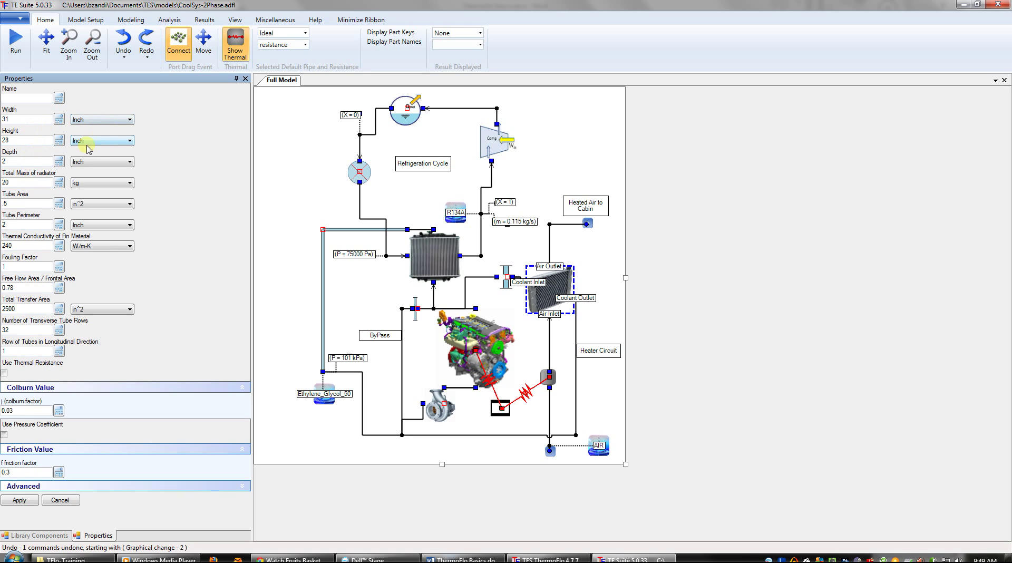
# Keep the radiator height in inches and expand the central radiator's first Flow Path settings
pyautogui.click(129, 141)
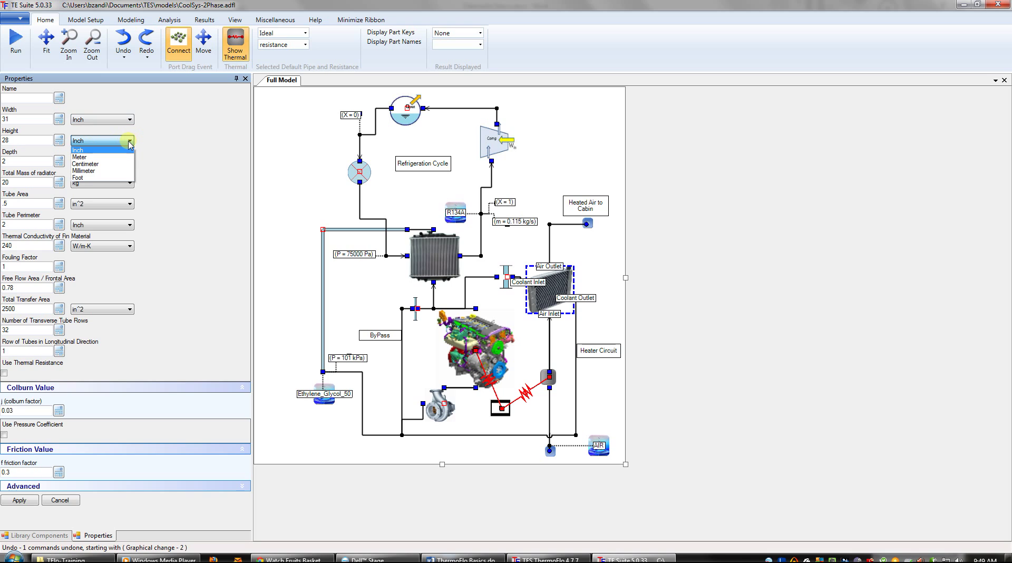
pyautogui.click(130, 142)
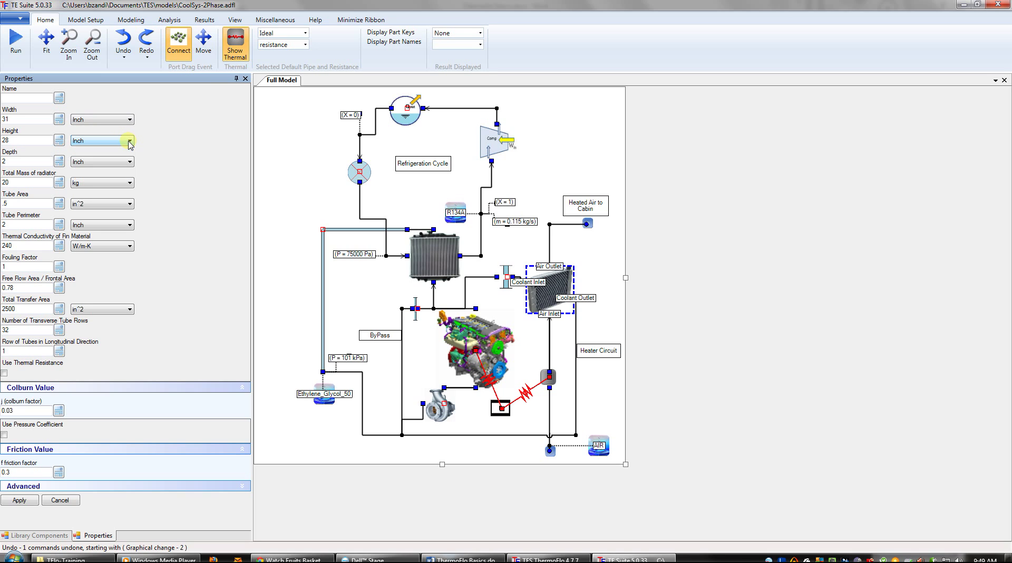
pyautogui.click(434, 258)
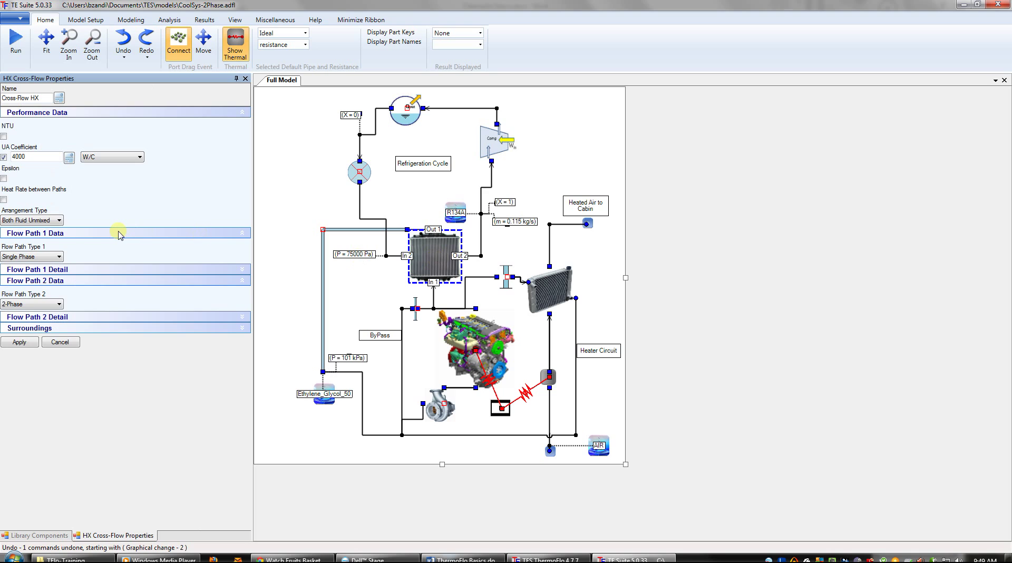
pyautogui.click(120, 233)
pyautogui.click(119, 234)
pyautogui.click(116, 268)
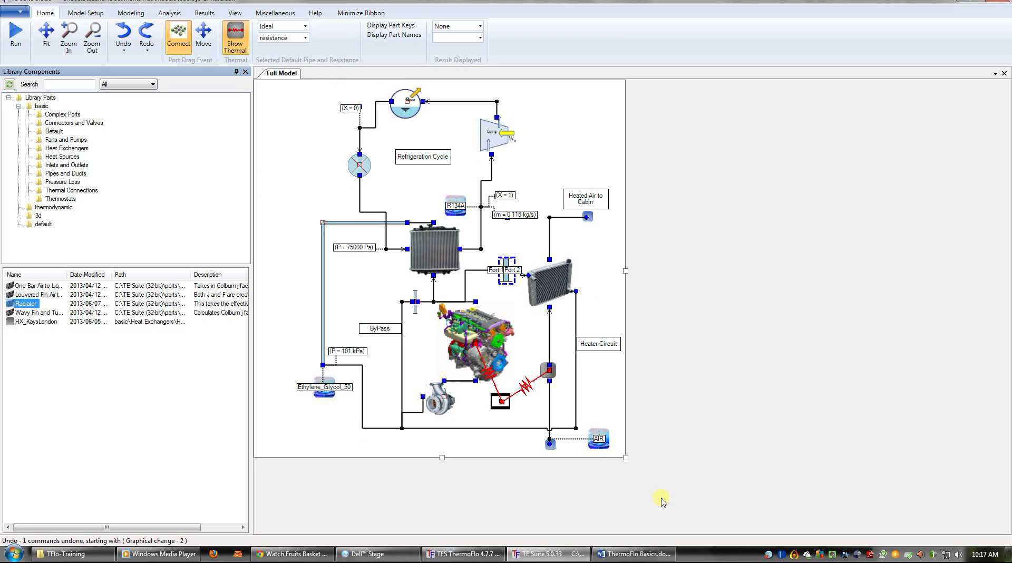
# Open the orifice's type definition and load its Kres table under Tables > Modify
pyautogui.click(652, 463)
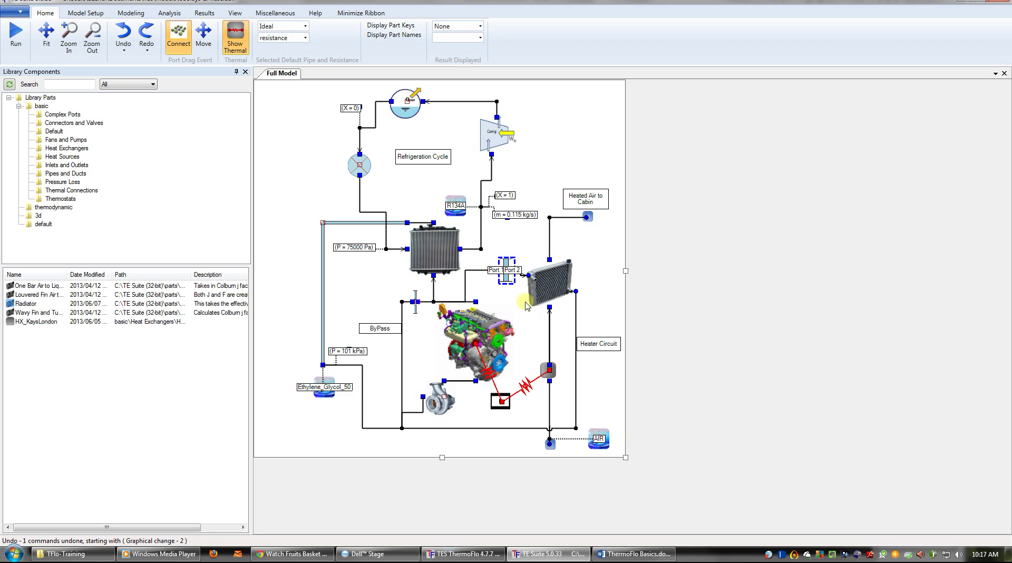
pyautogui.rightClick(507, 280)
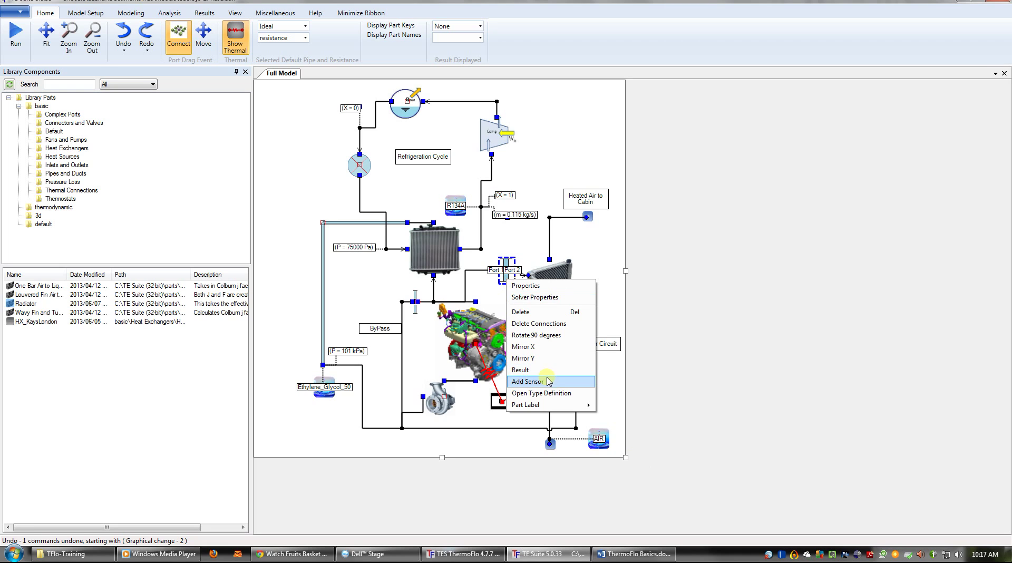
pyautogui.click(546, 394)
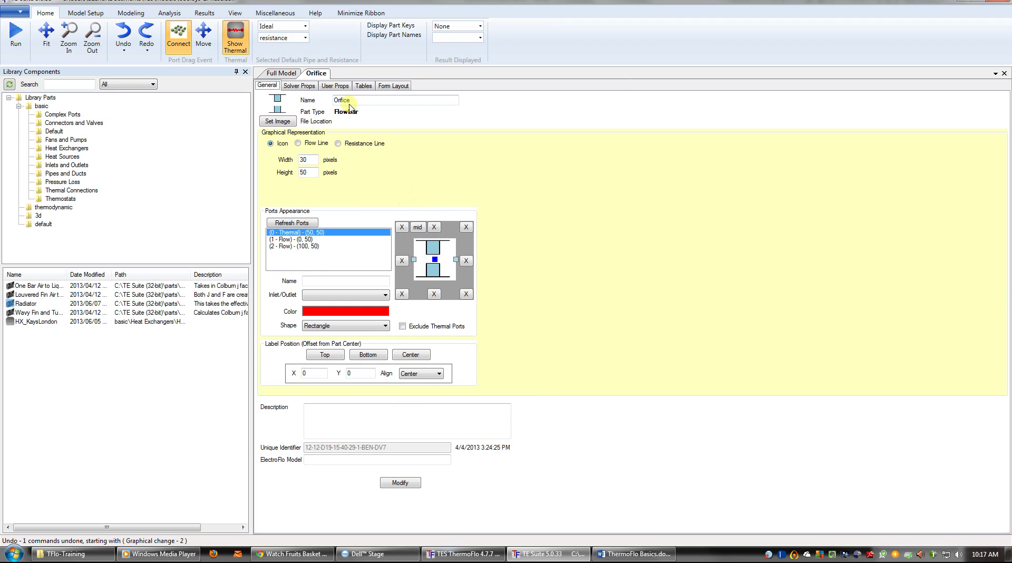
pyautogui.click(364, 86)
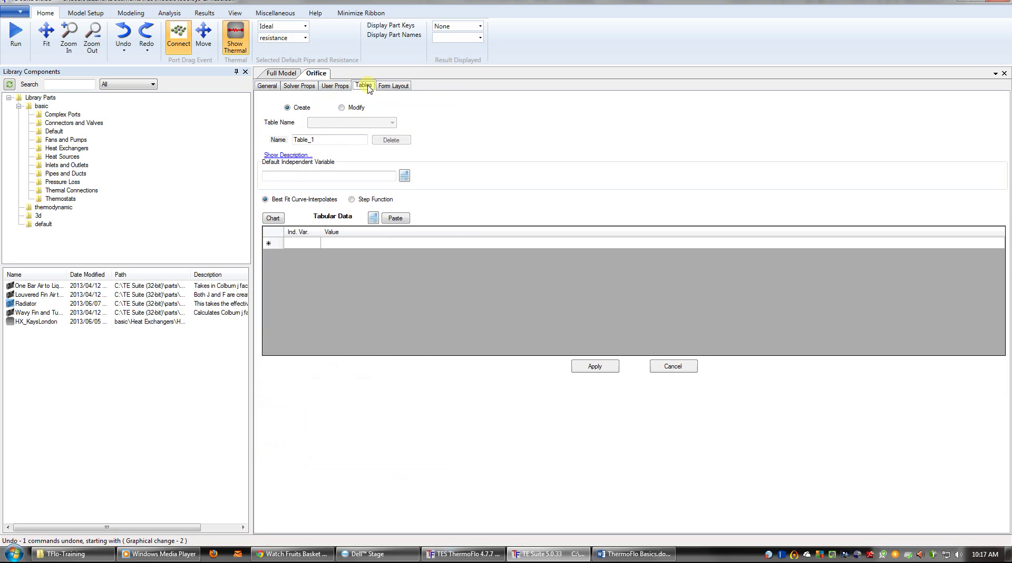
pyautogui.click(342, 107)
pyautogui.click(345, 122)
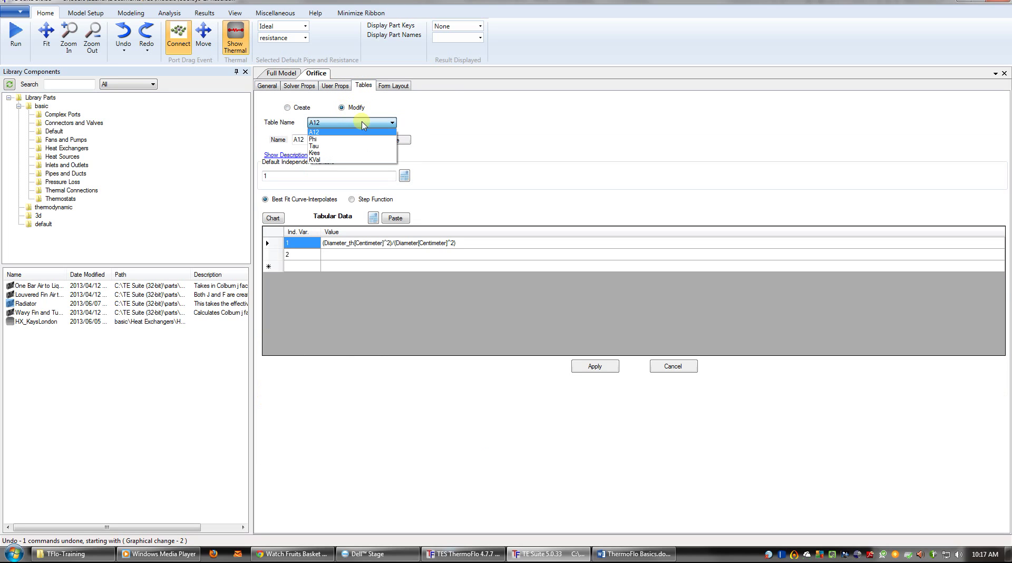
pyautogui.click(337, 153)
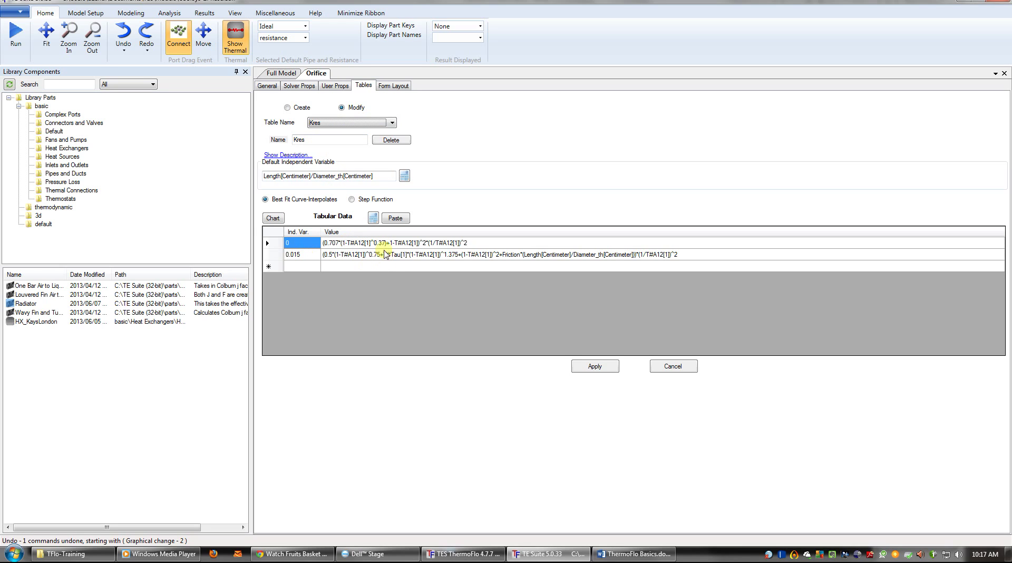
# Load the Kres independent variable, Length/Diameter_th in centimetres, into the calculator
pyautogui.click(383, 177)
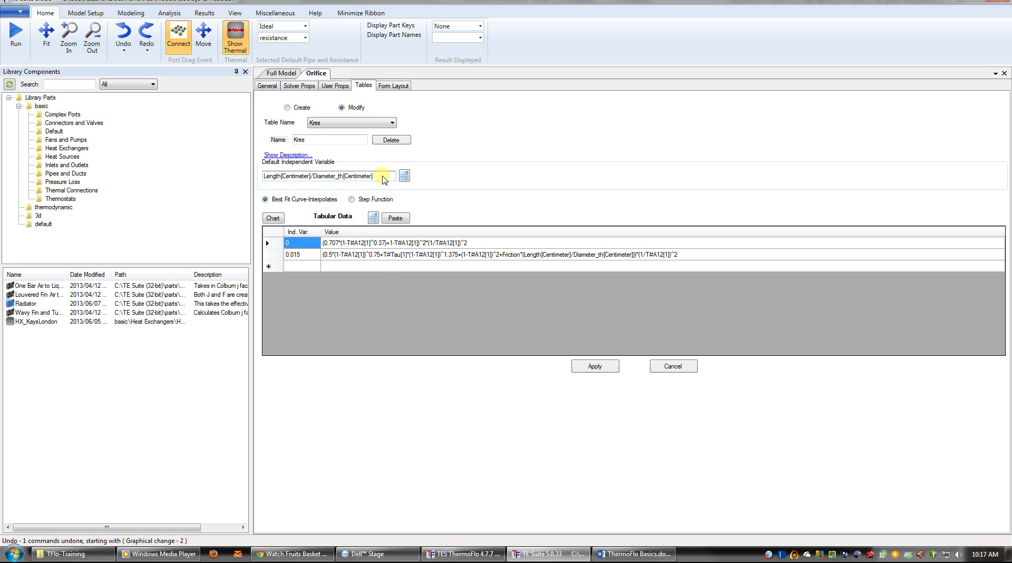
pyautogui.click(403, 176)
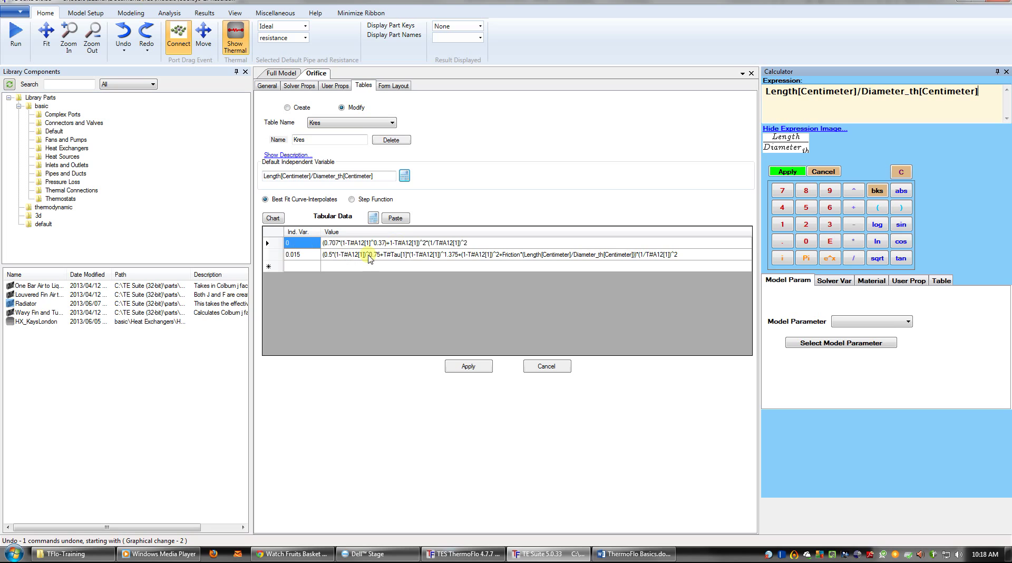
# Load Kres row 2's Friction formula into the calculator, then display the orifice's A12 table
pyautogui.click(389, 256)
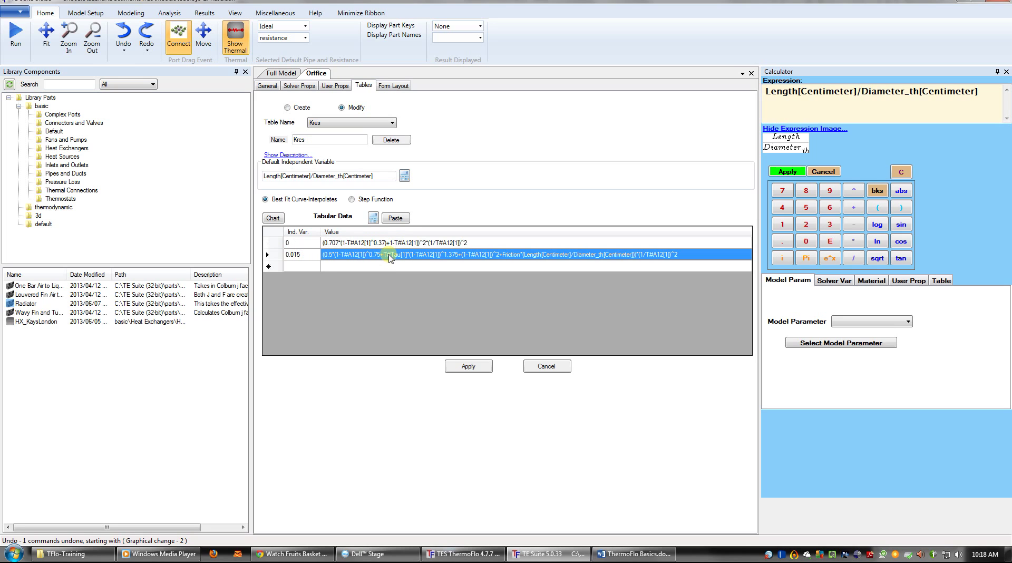
pyautogui.click(373, 217)
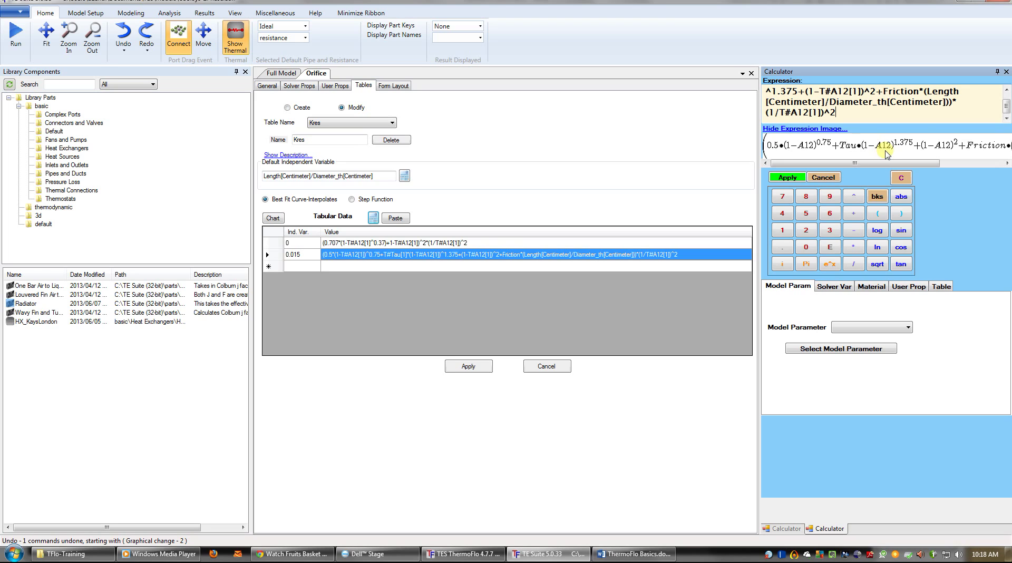
pyautogui.click(391, 122)
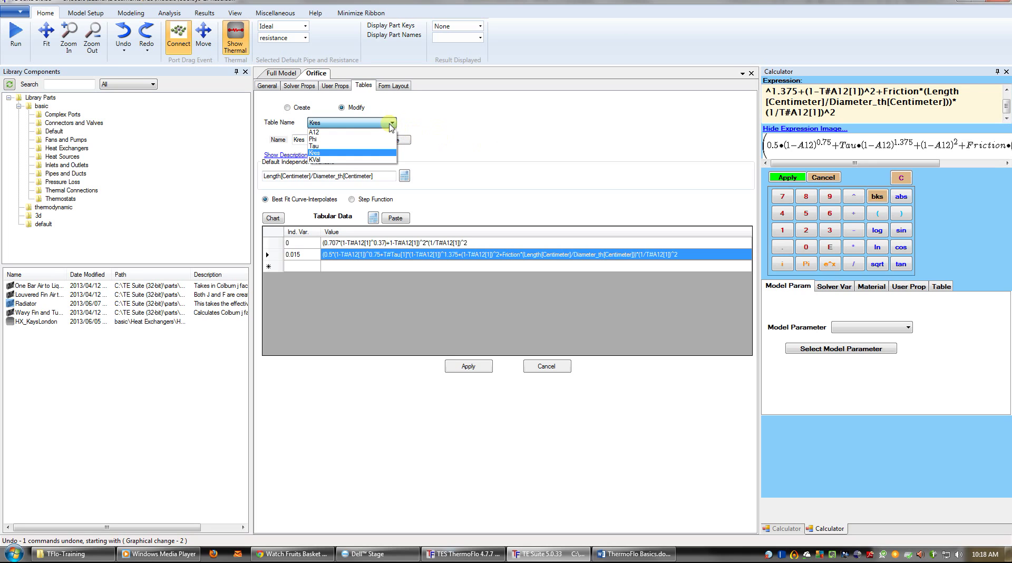
pyautogui.click(327, 135)
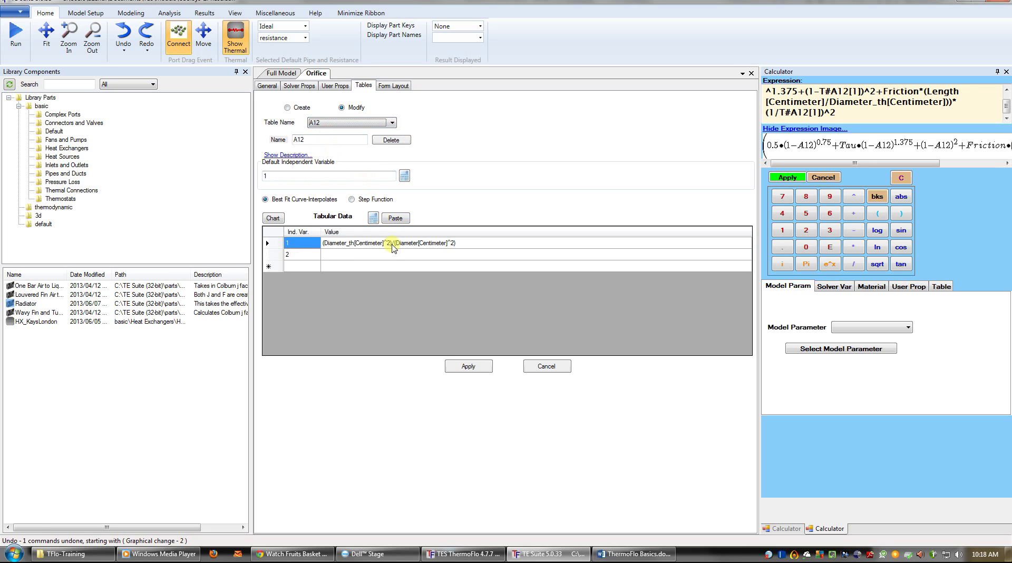